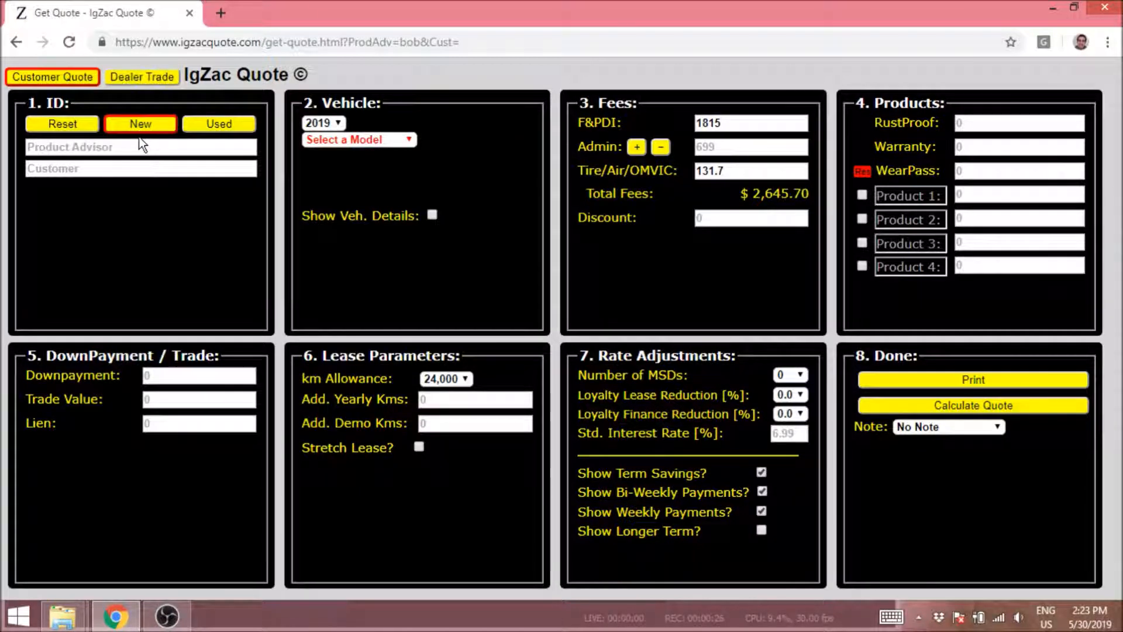
# Step: Switch the customer quote to a used vehicle and enter the product advisor's name
pyautogui.click(221, 131)
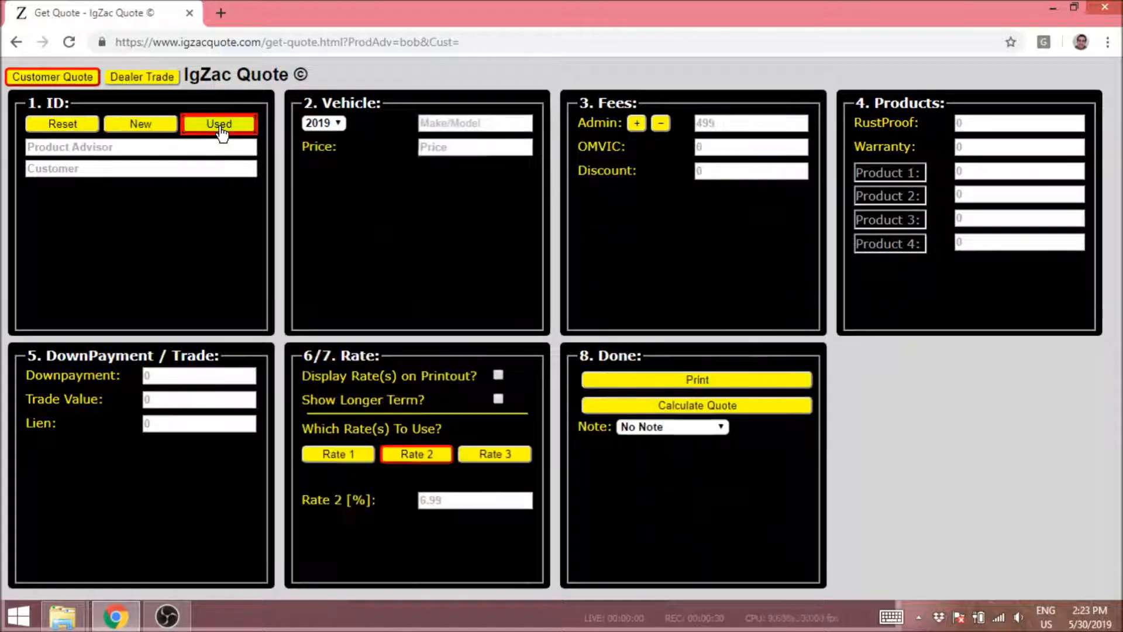
pyautogui.click(140, 146)
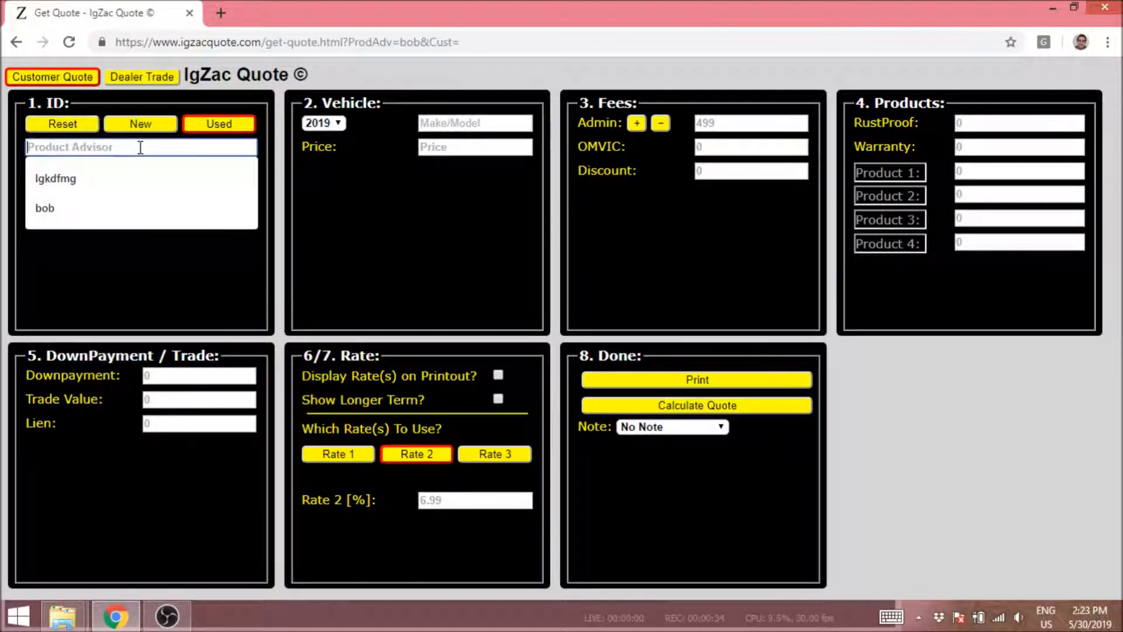
pyautogui.write('bob')
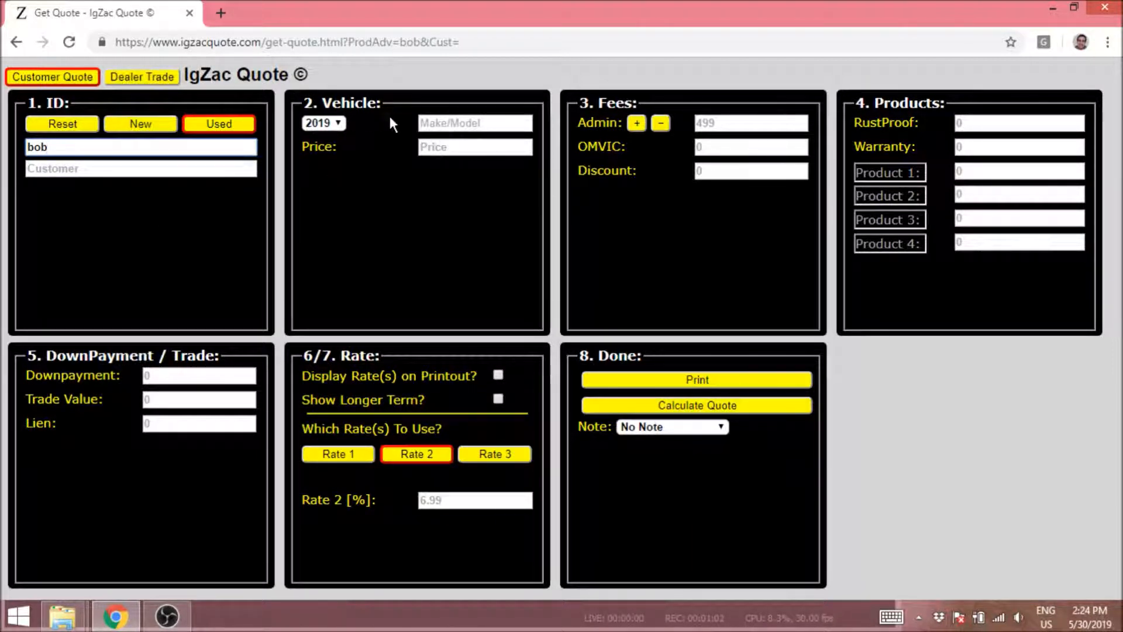
# Step: Specify the vehicle as a 2013 Toyota Corolla with a price of 14000
pyautogui.click(321, 123)
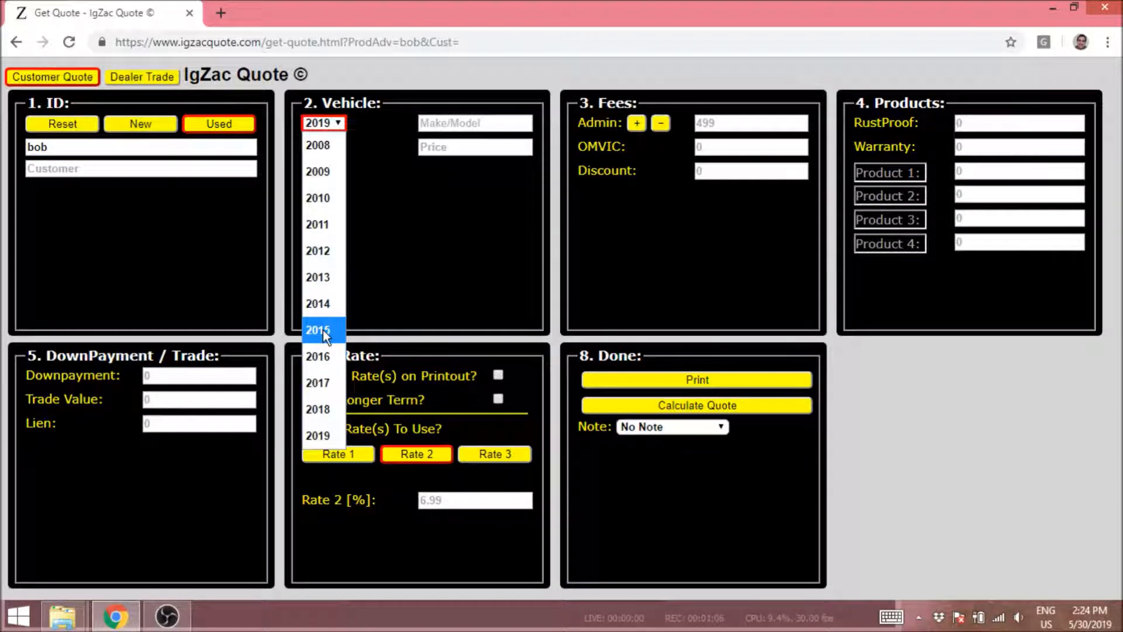
pyautogui.click(326, 311)
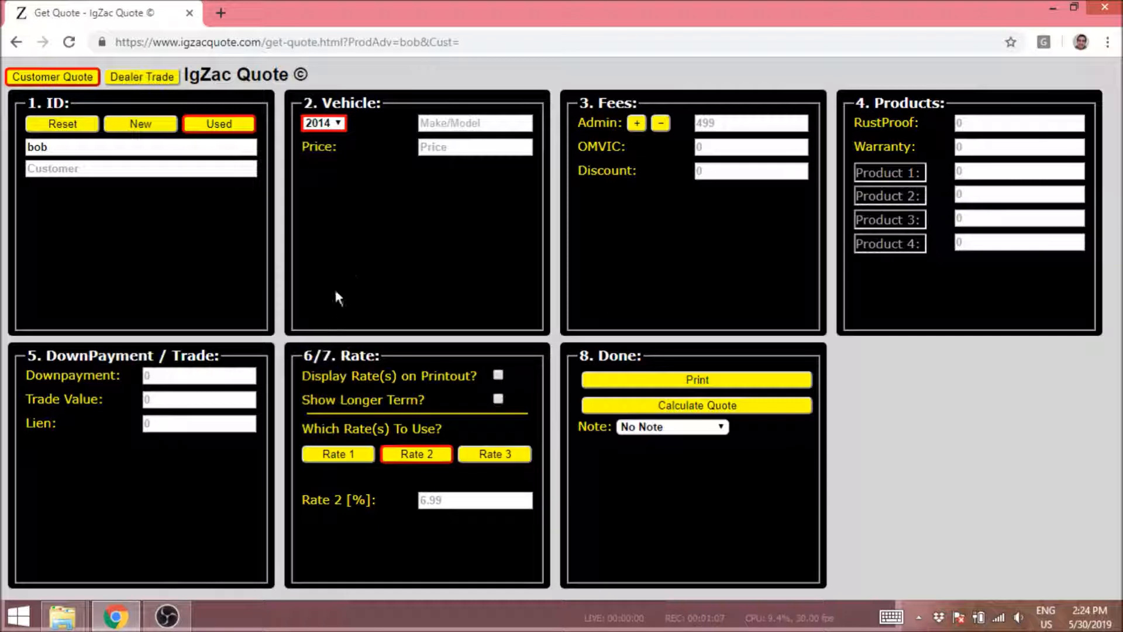
pyautogui.click(321, 122)
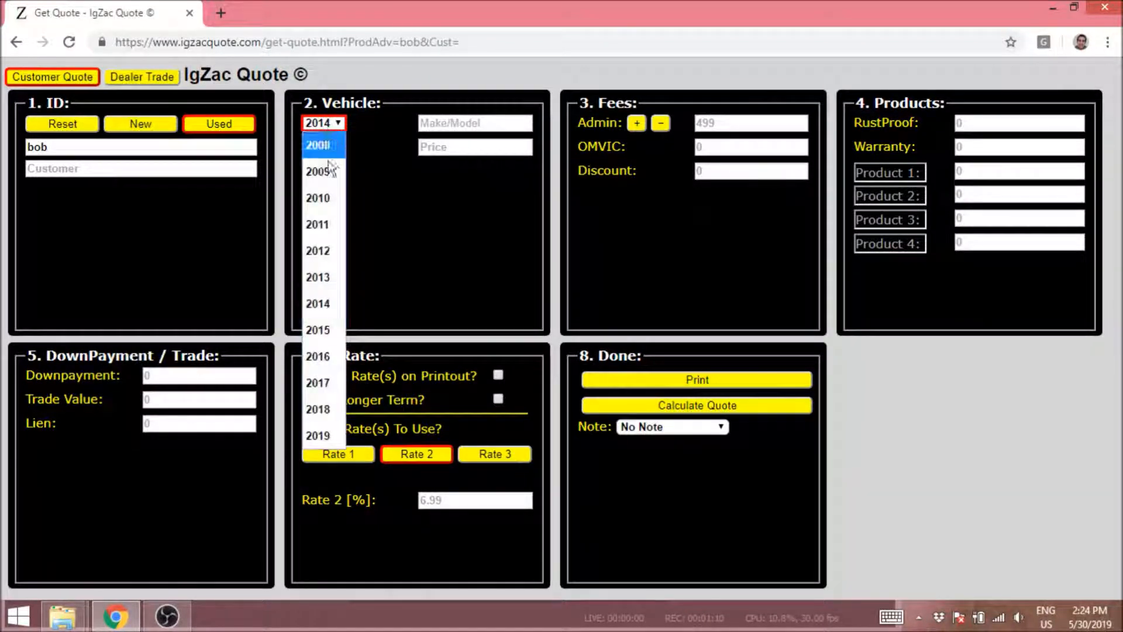
pyautogui.click(326, 276)
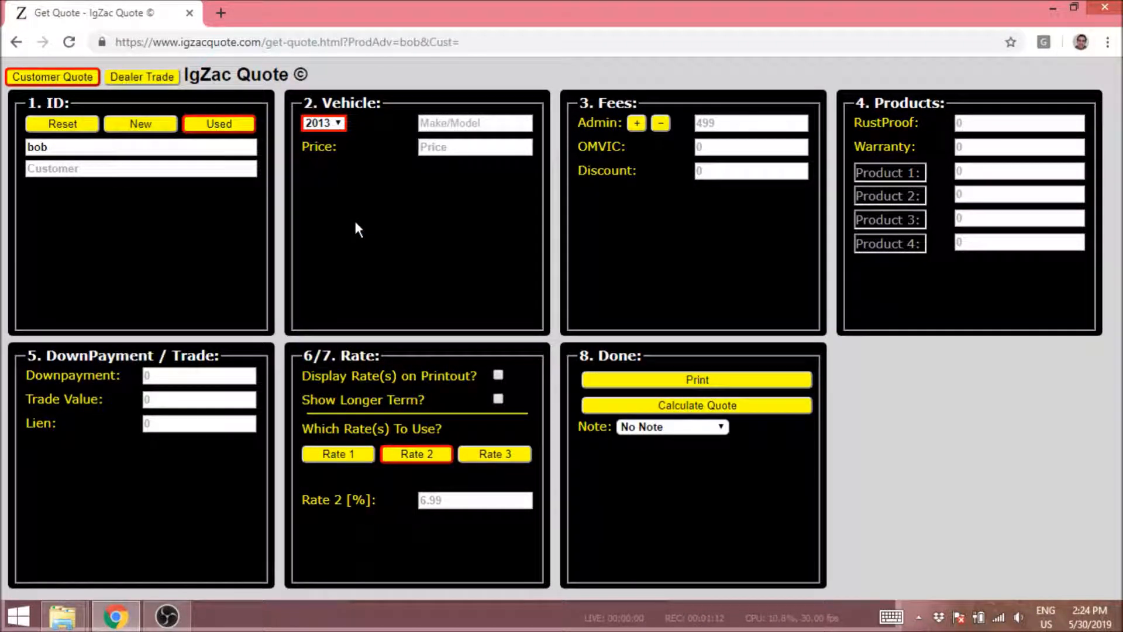
pyautogui.click(433, 124)
pyautogui.write('Toyota Corolla')
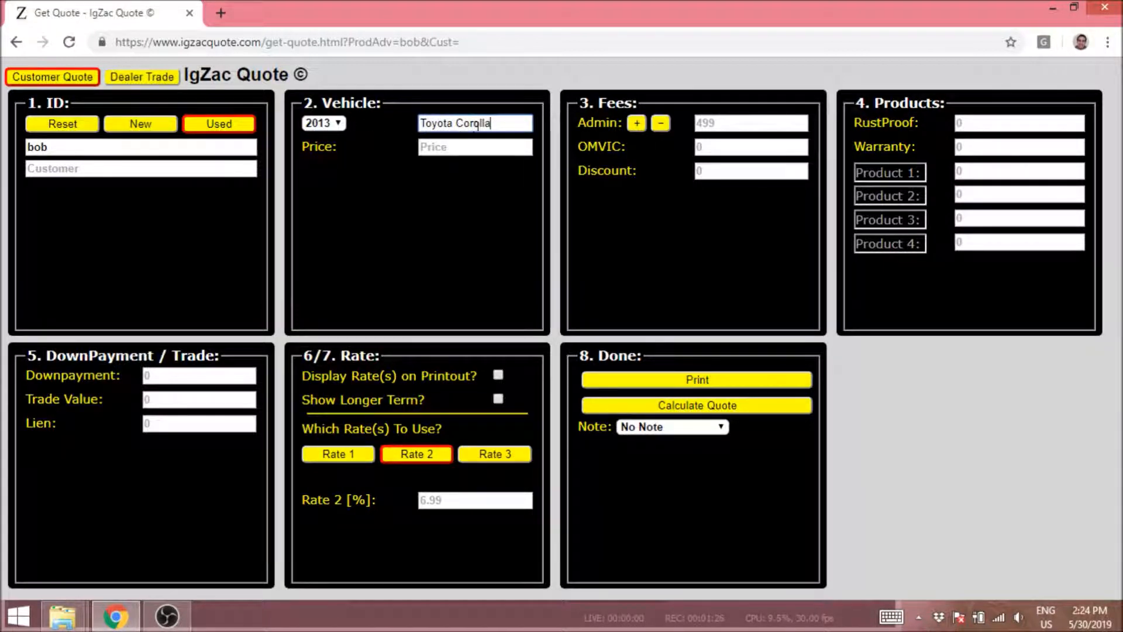
pyautogui.click(442, 148)
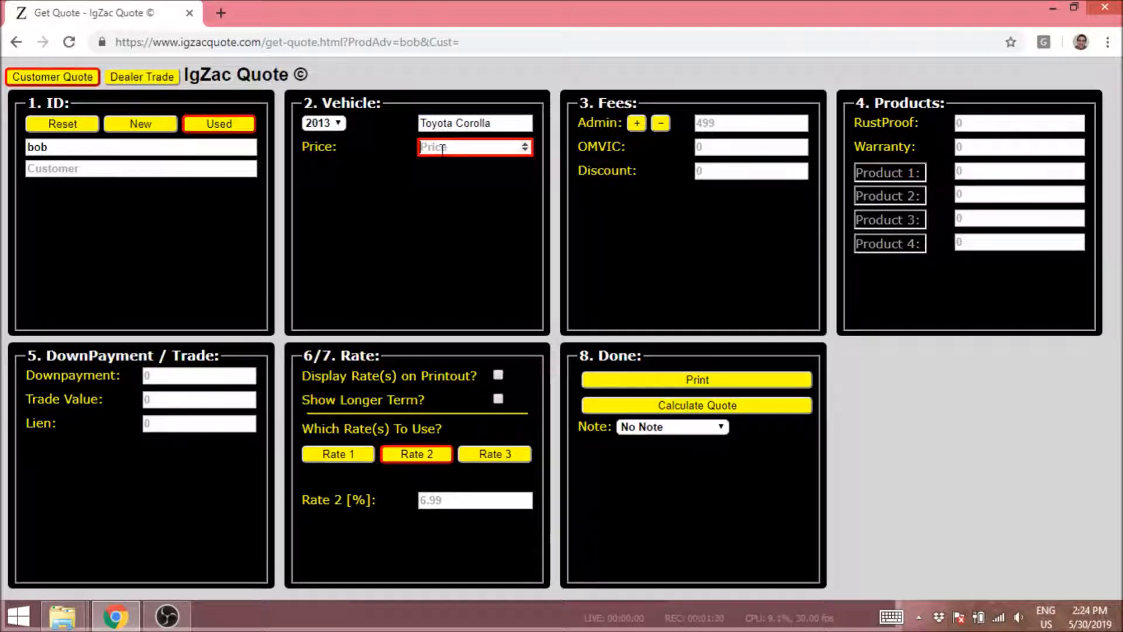
pyautogui.write('14000')
pyautogui.click(493, 165)
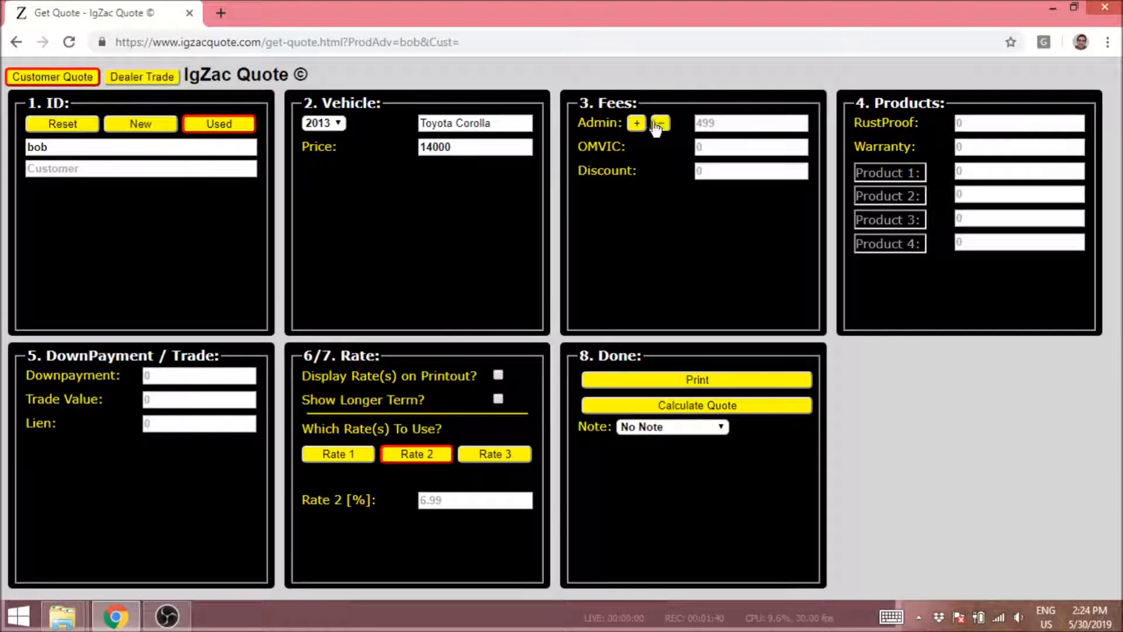
# Step: Enter an admin fee of 400 and adjust it in increments to 305
pyautogui.click(709, 123)
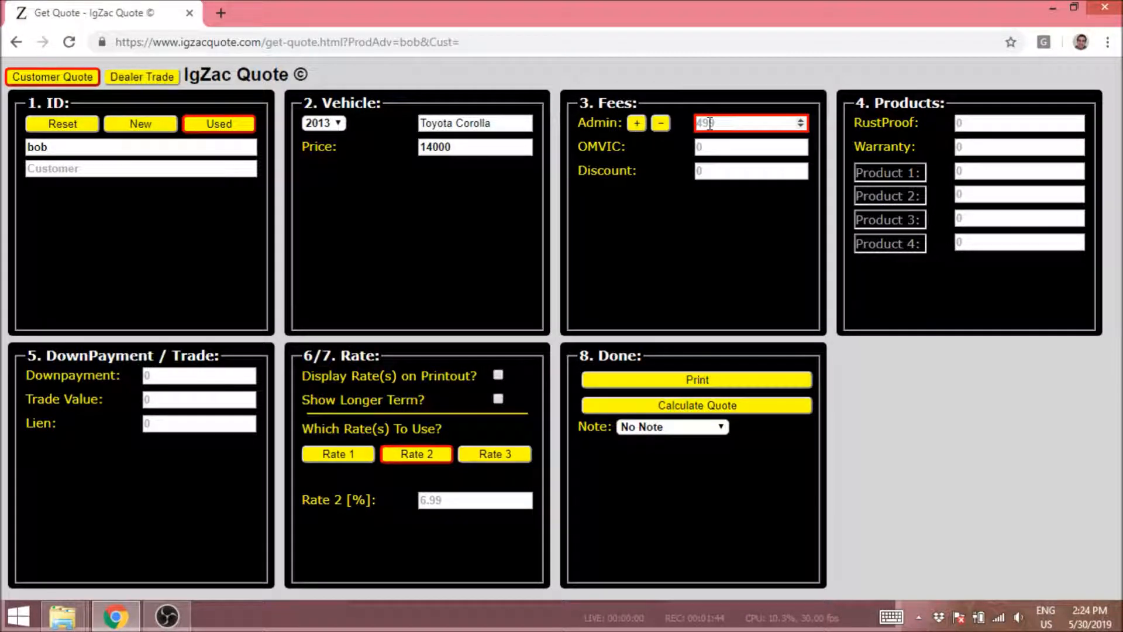
pyautogui.write('400')
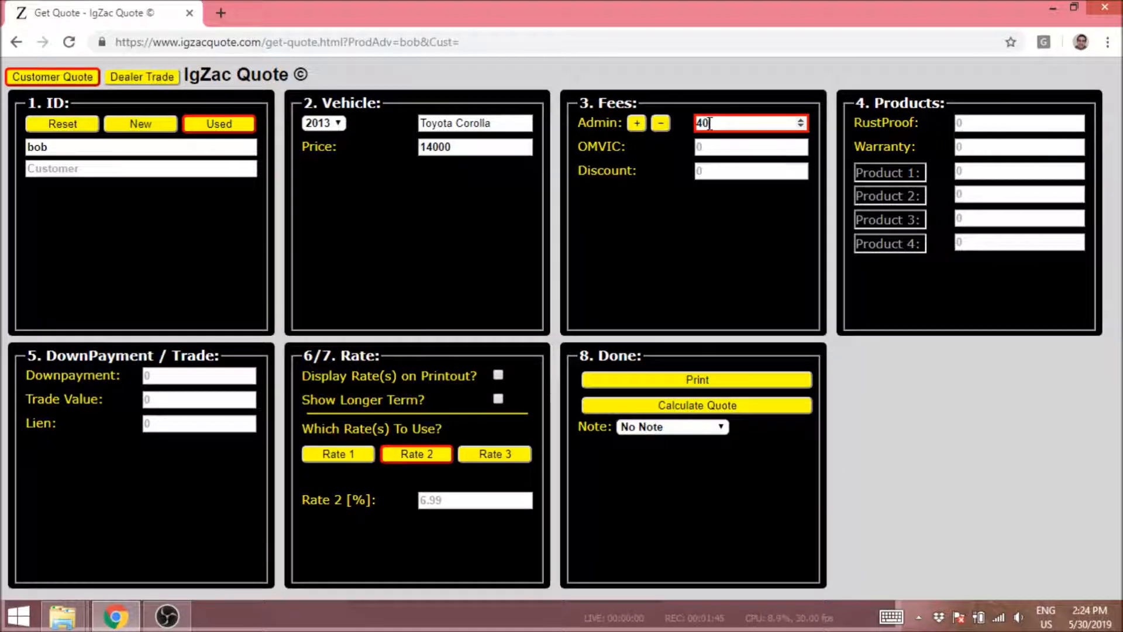
pyautogui.click(638, 123)
pyautogui.click(637, 124)
pyautogui.click(657, 123)
pyautogui.click(657, 123)
pyautogui.click(657, 123)
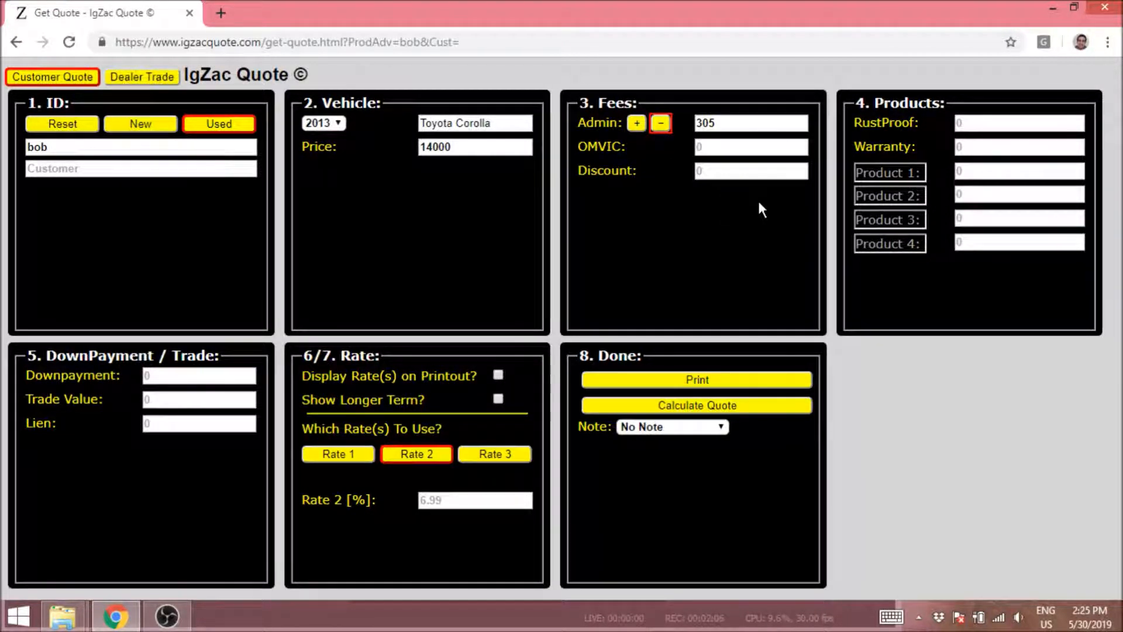
# Step: Set rustproofing to 799 and add a custom first product named Rims at 400
pyautogui.click(969, 125)
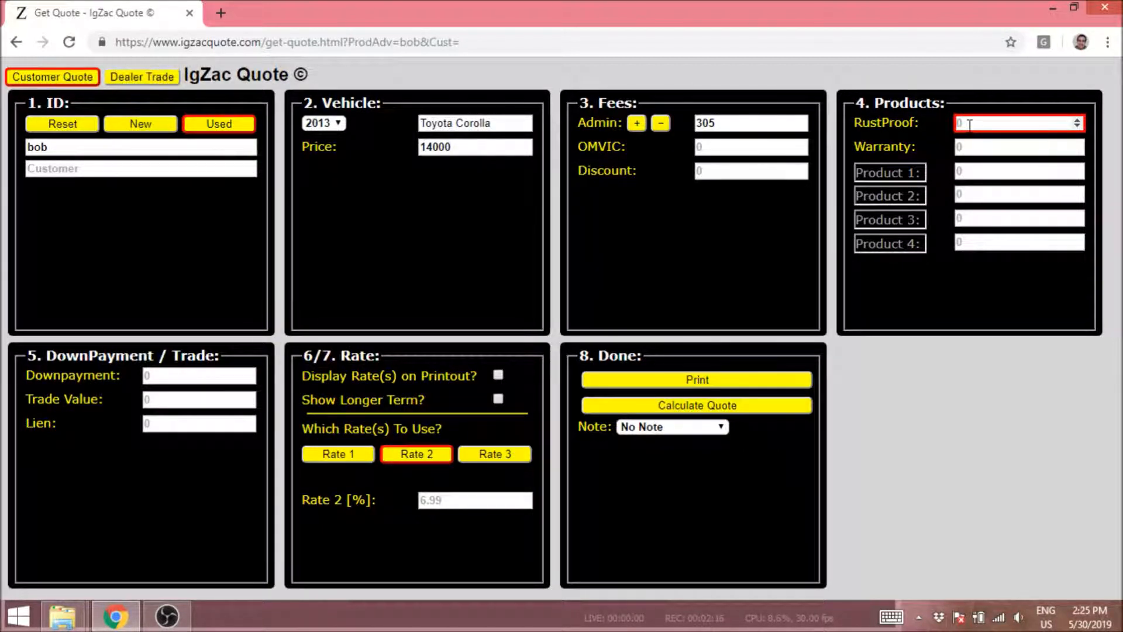
pyautogui.write('799')
pyautogui.click(881, 174)
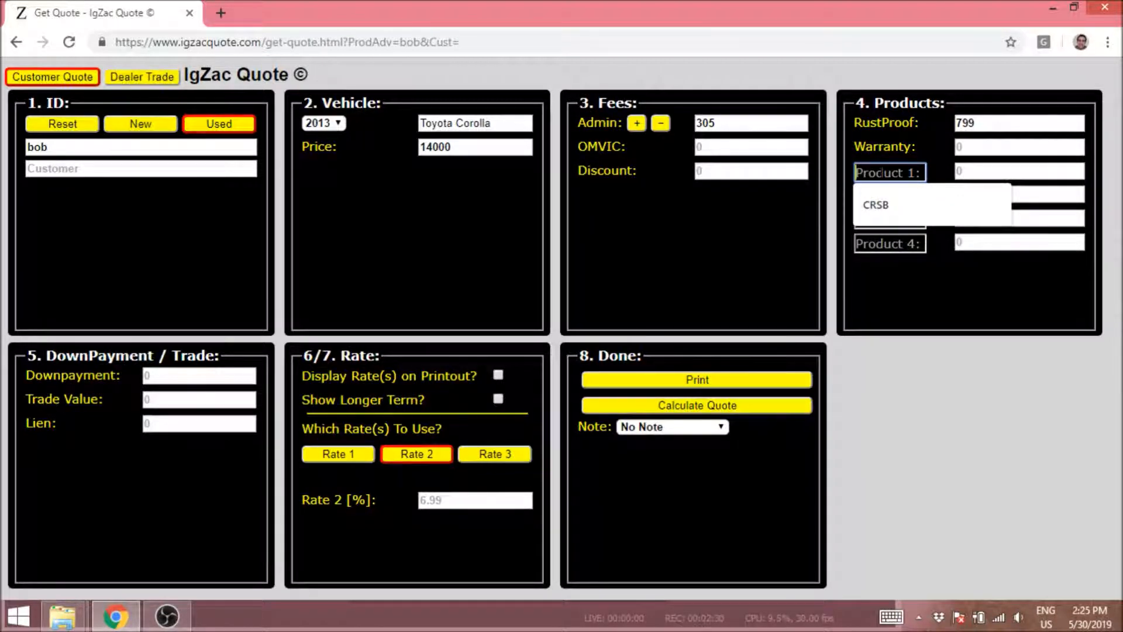
pyautogui.write('Rims')
pyautogui.press('Tab')
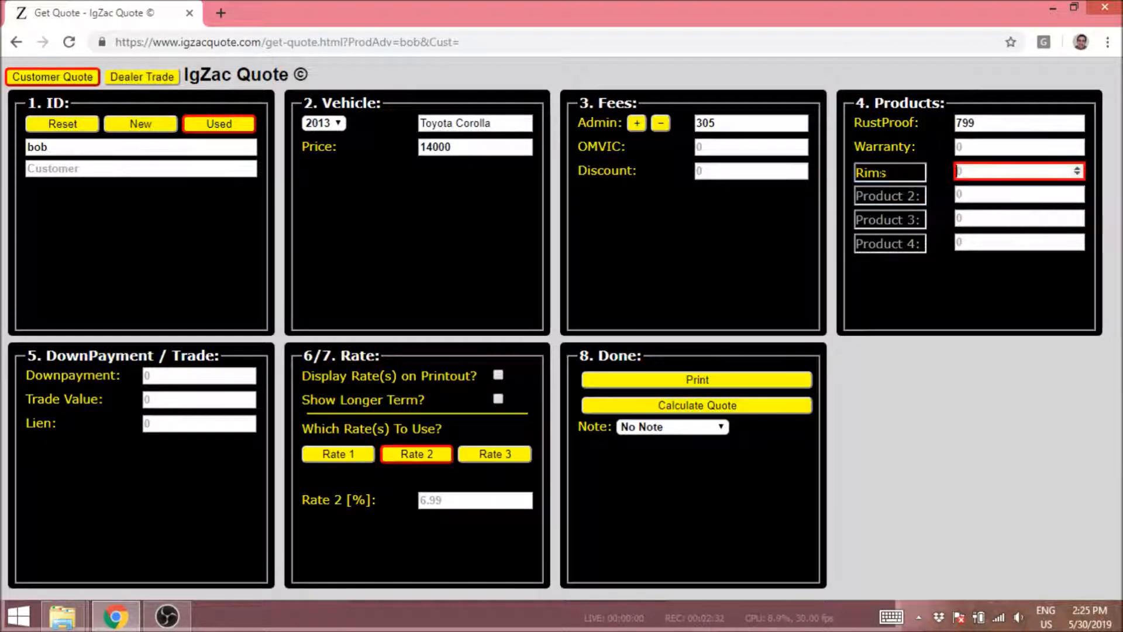
pyautogui.write('4')
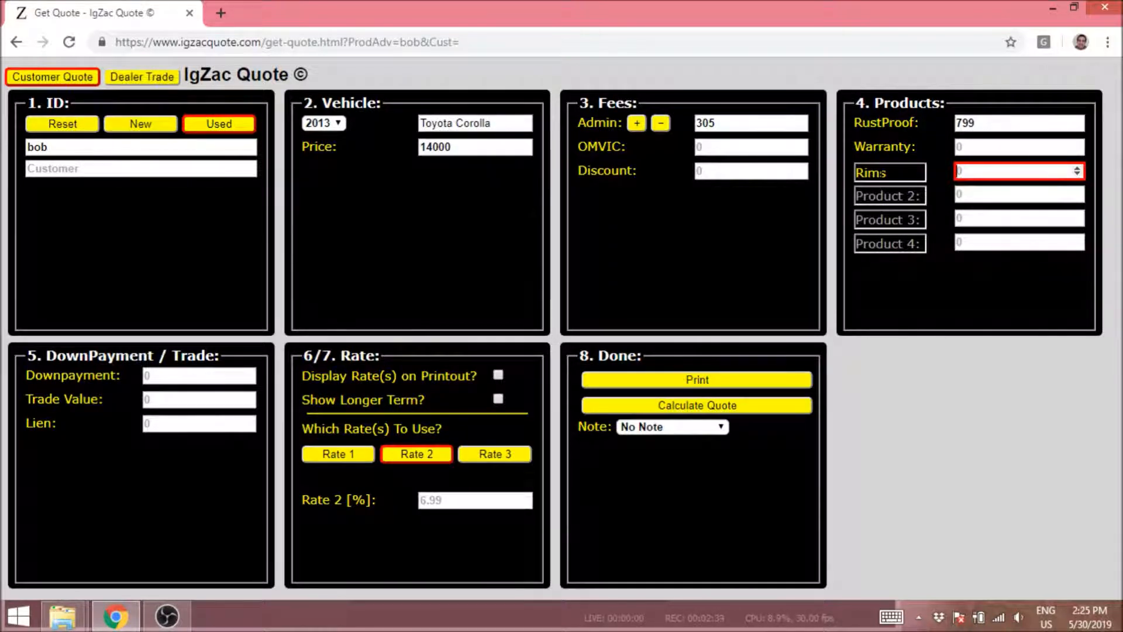
pyautogui.write('00')
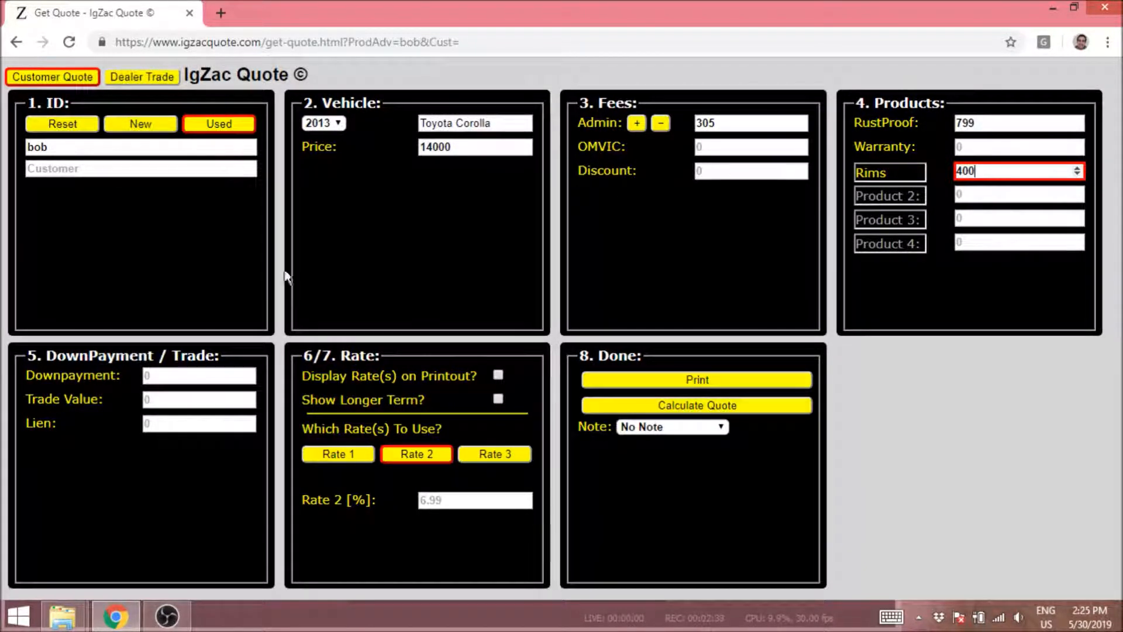
# Step: Enter a downpayment of 1000, a trade value of 2500 and a lien of 650
pyautogui.click(147, 377)
pyautogui.write('1000')
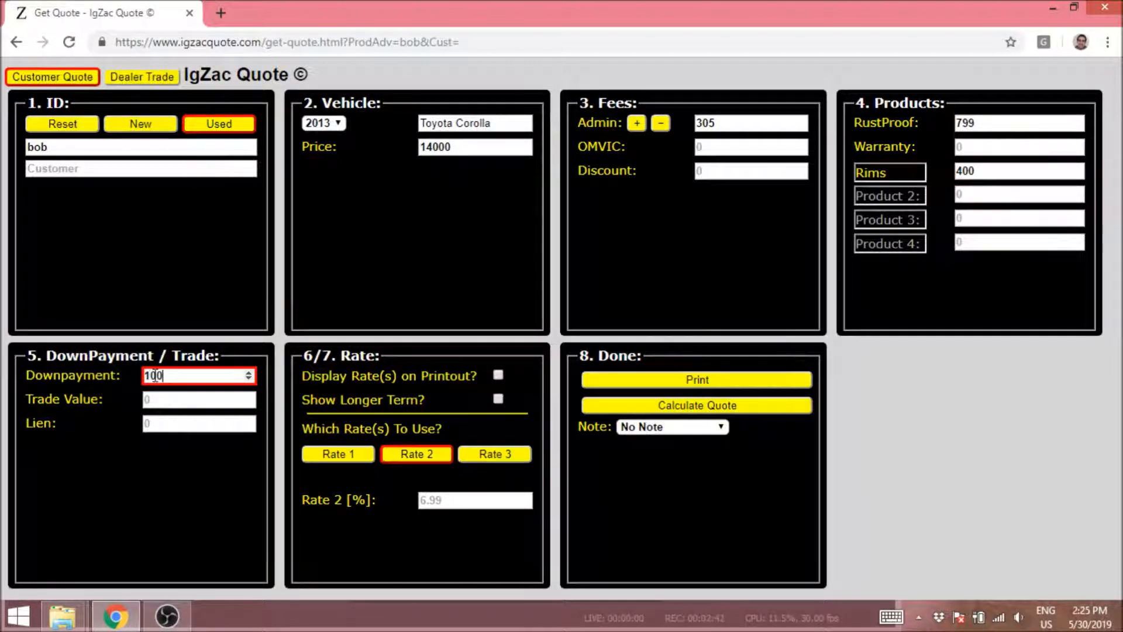
pyautogui.click(164, 400)
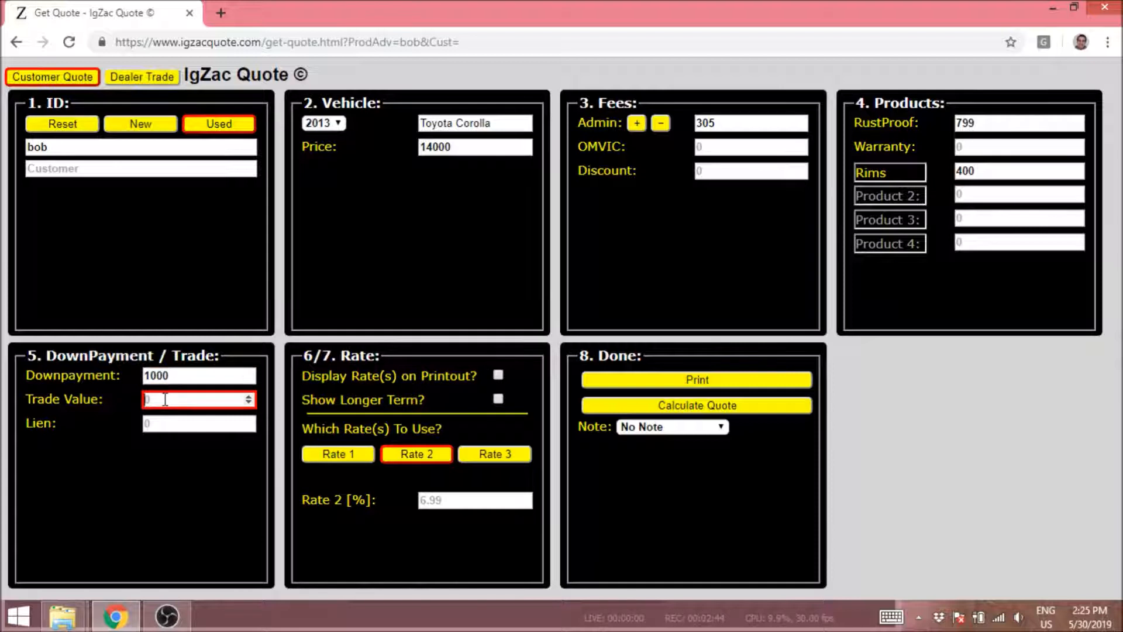
pyautogui.write('2500')
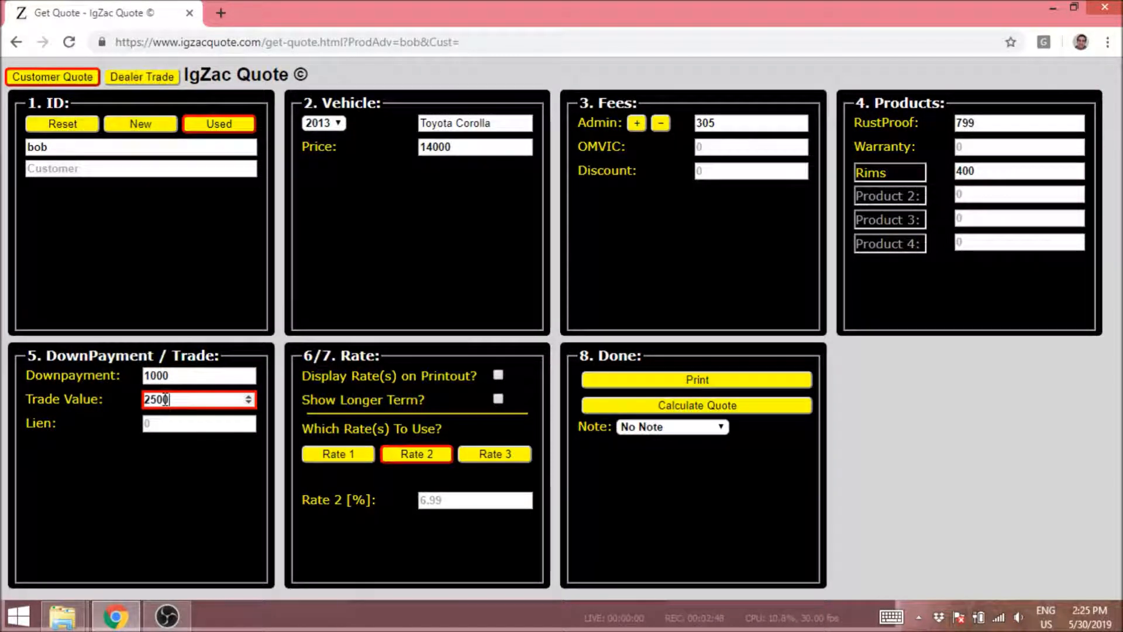
pyautogui.click(163, 422)
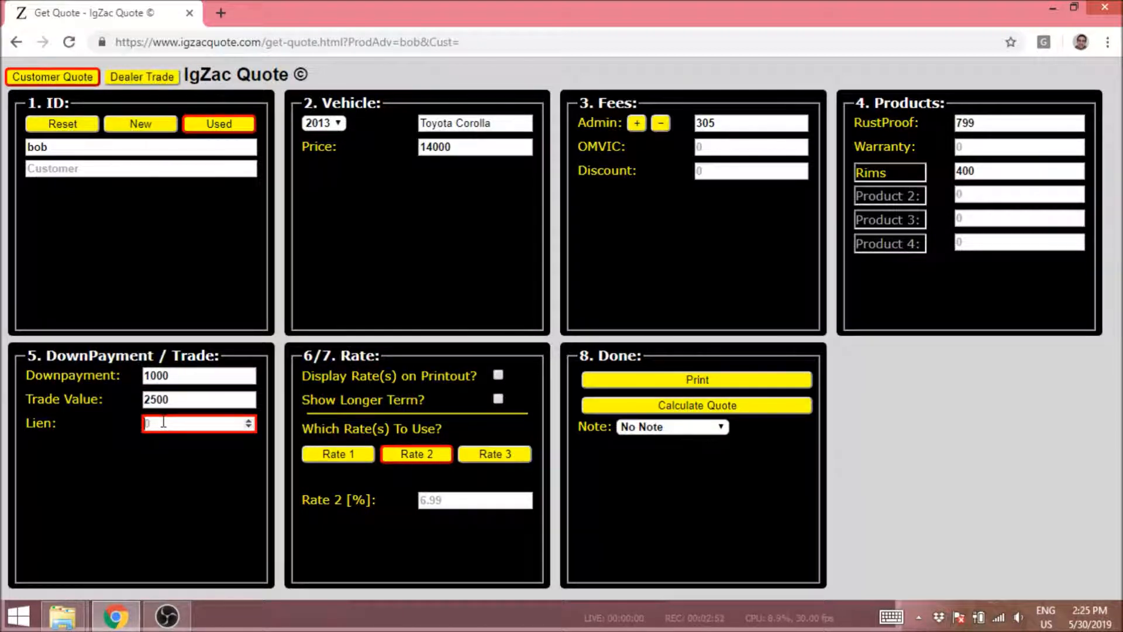
pyautogui.write('650')
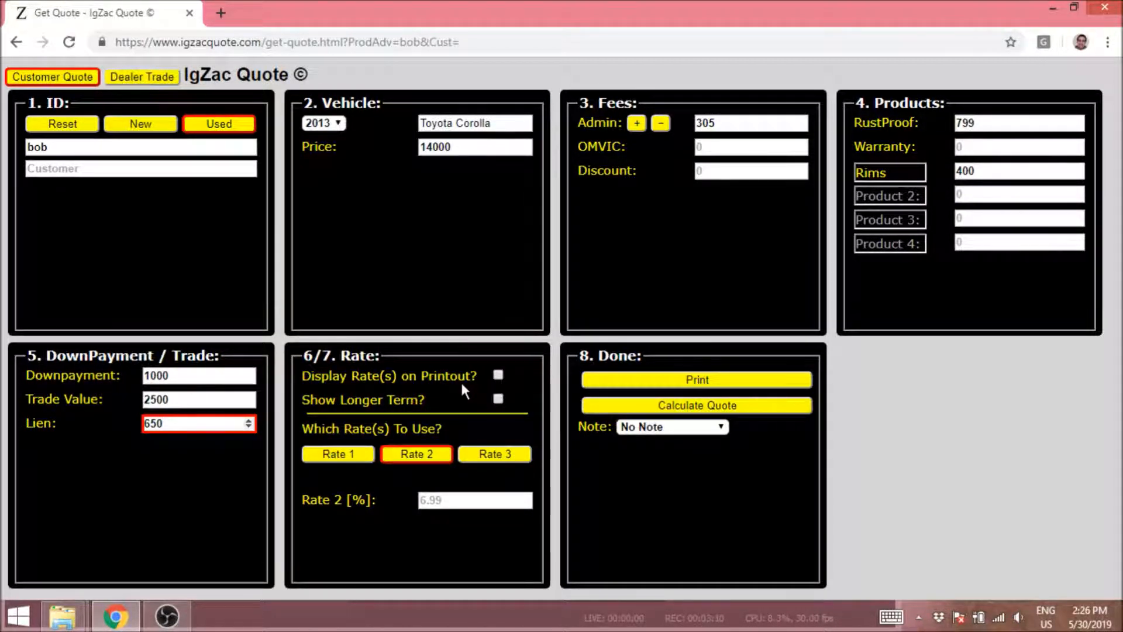
# Step: Enable displaying the rates on the printout and set Rate 2 to 4.95%
pyautogui.click(497, 375)
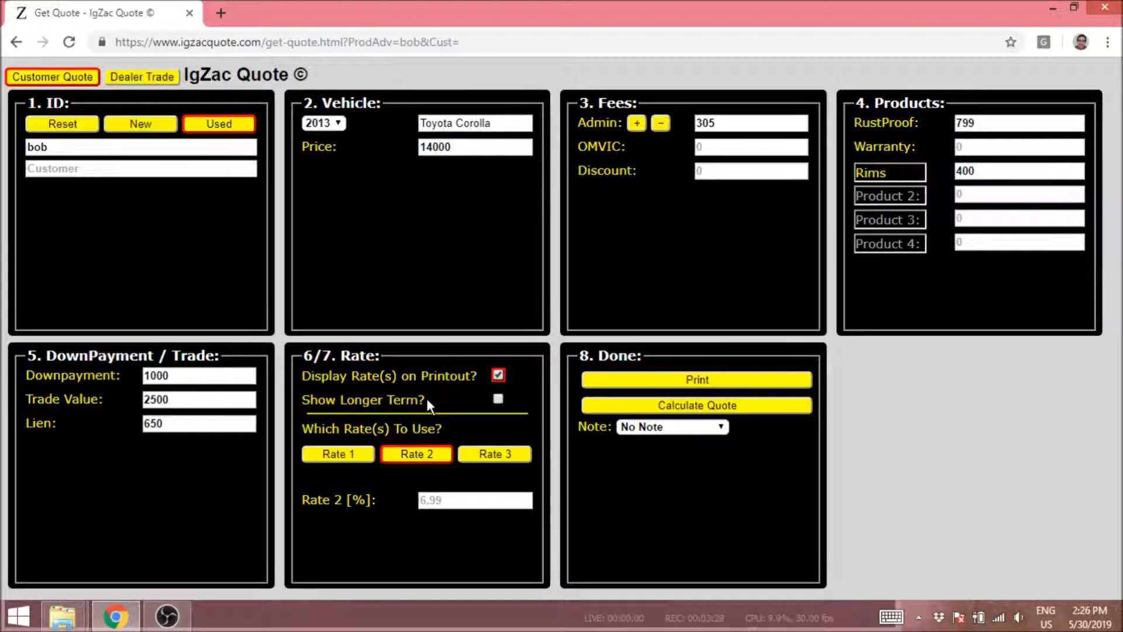
pyautogui.click(333, 151)
pyautogui.click(438, 502)
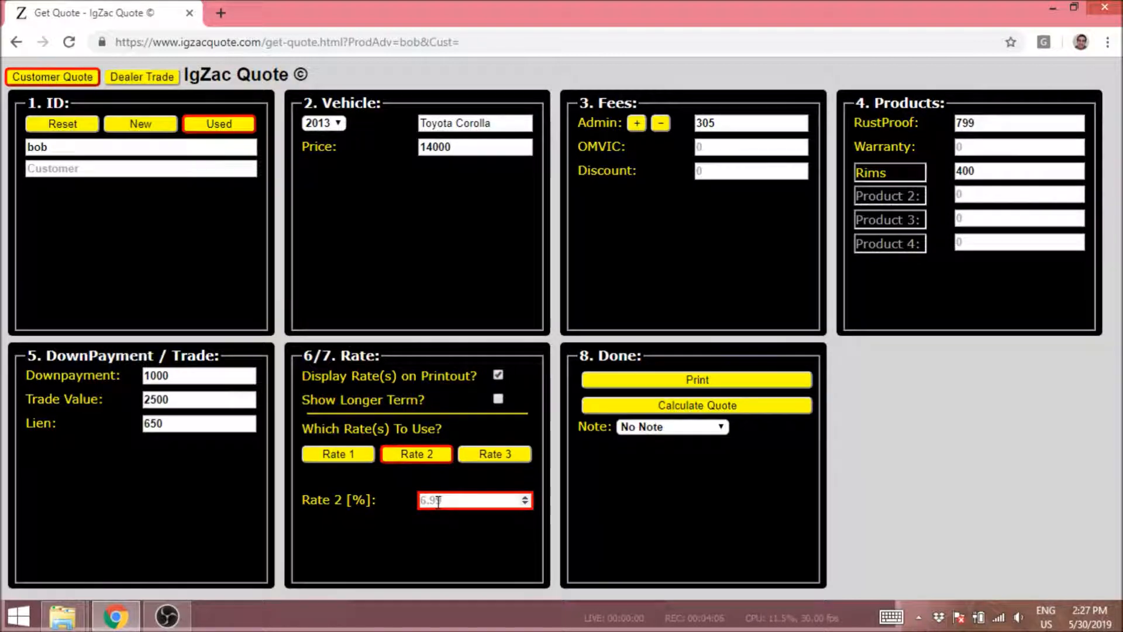
pyautogui.write('4.95')
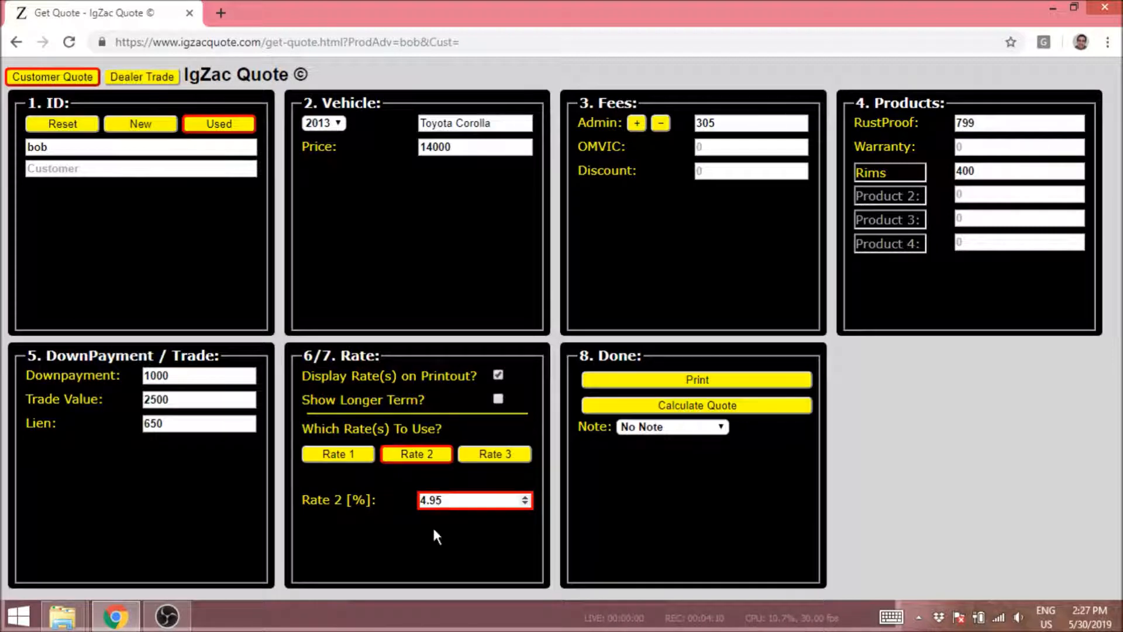
# Step: Include Rate 1 in the quote alongside Rate 2, leave Rate 3 out, and set Rate 2 to 8.49%
pyautogui.click(347, 455)
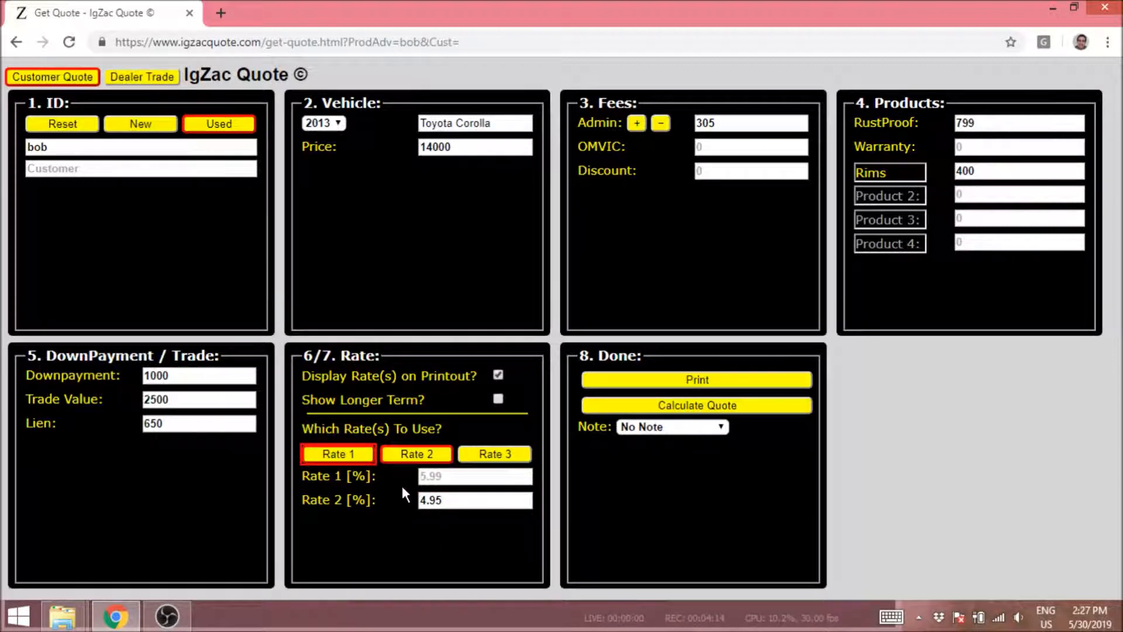
pyautogui.click(493, 459)
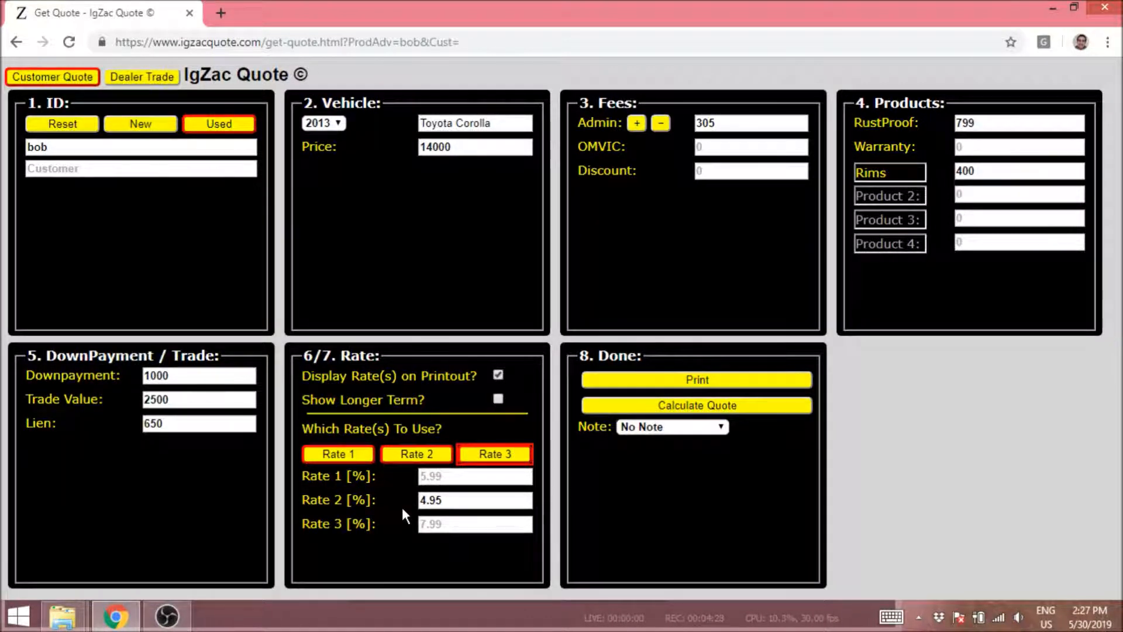
pyautogui.click(478, 455)
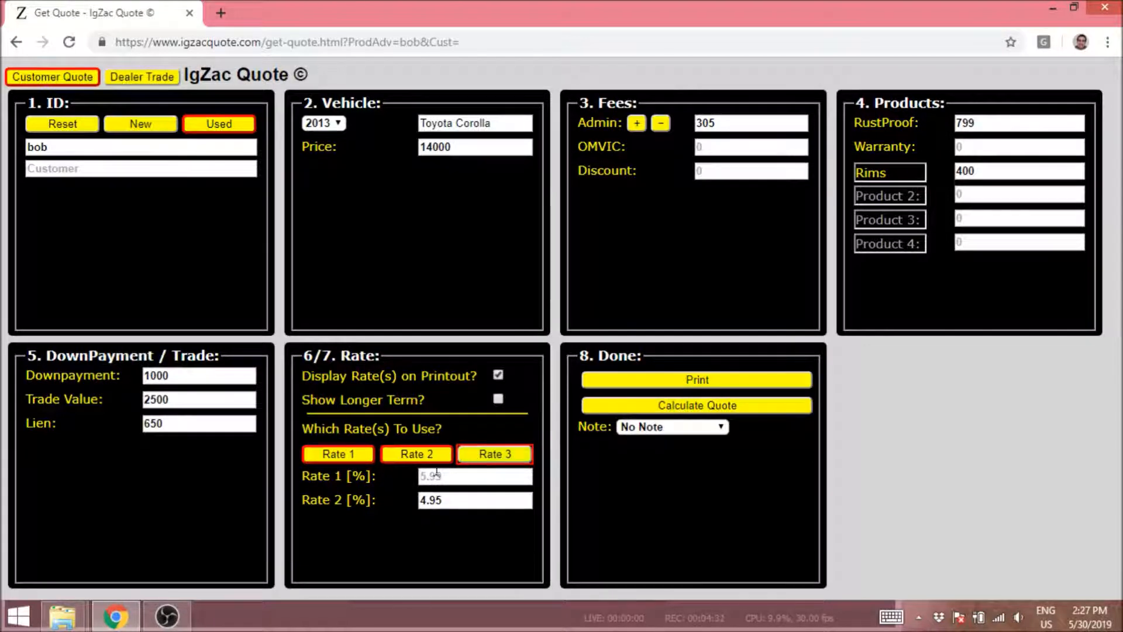
pyautogui.doubleClick(462, 500)
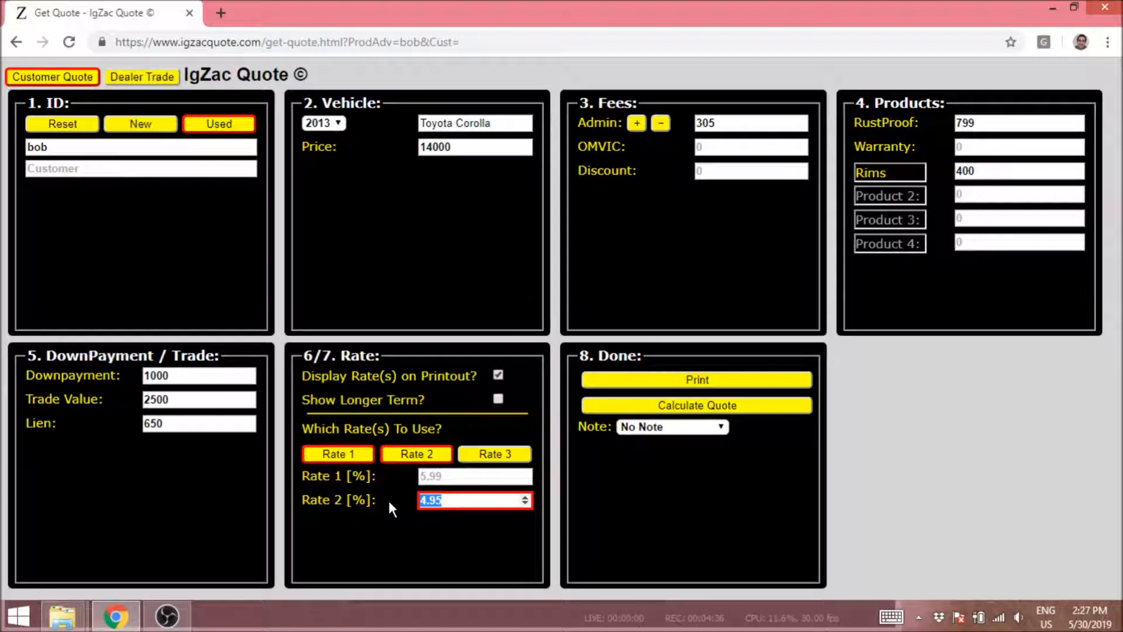
pyautogui.write('8.49')
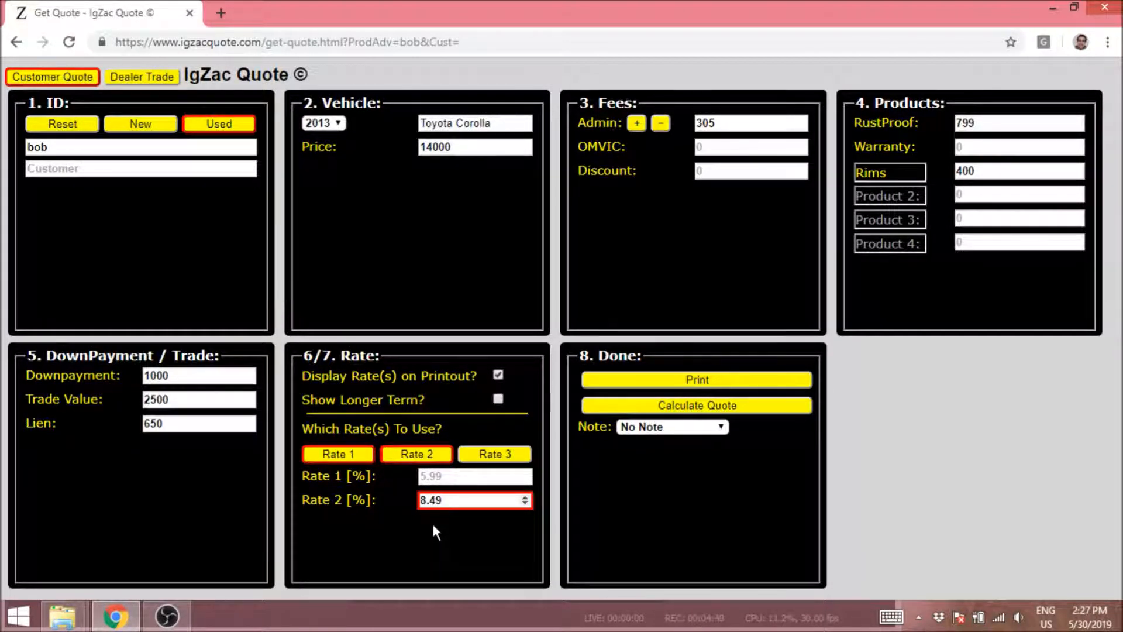
# Step: Calculate the quote and bring up its print preview, accepting the price and rate confirmation
pyautogui.click(600, 403)
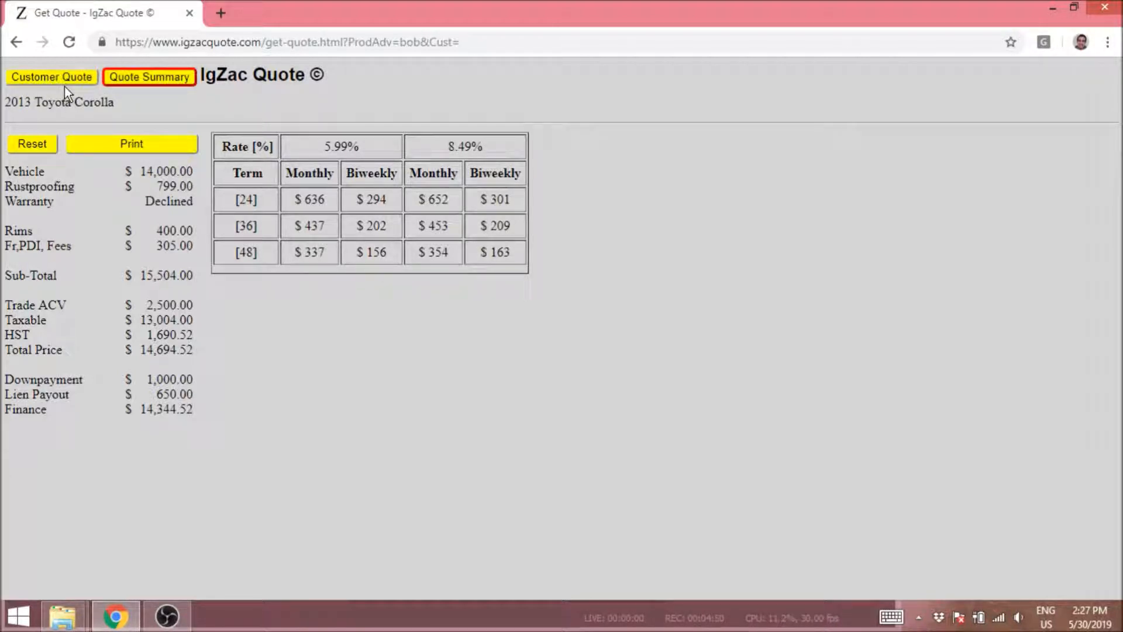
pyautogui.click(138, 153)
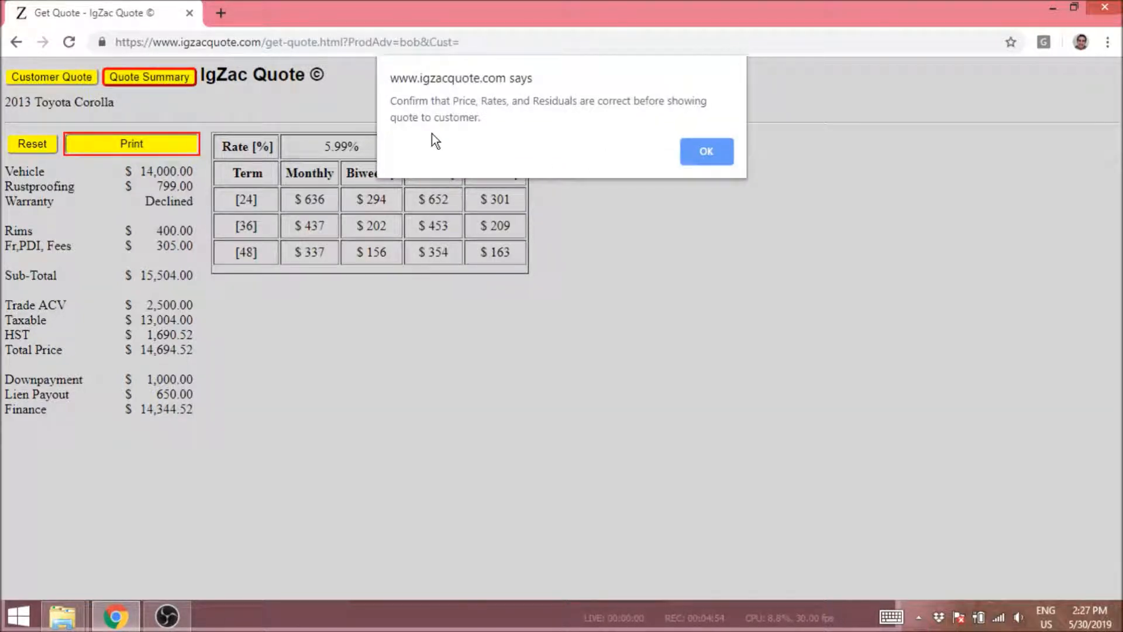
pyautogui.click(707, 153)
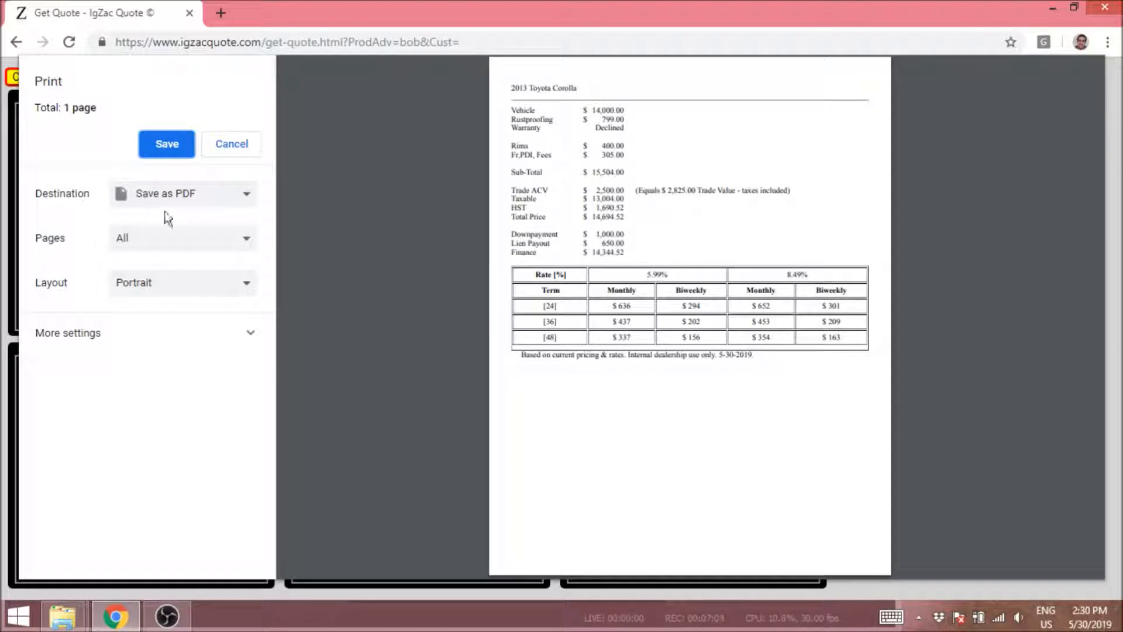
# Step: Preview the printout with headers and footers, turn them off again, and save the quote as a PDF
pyautogui.click(138, 334)
pyautogui.scroll(-1, 146, 468)
pyautogui.click(116, 506)
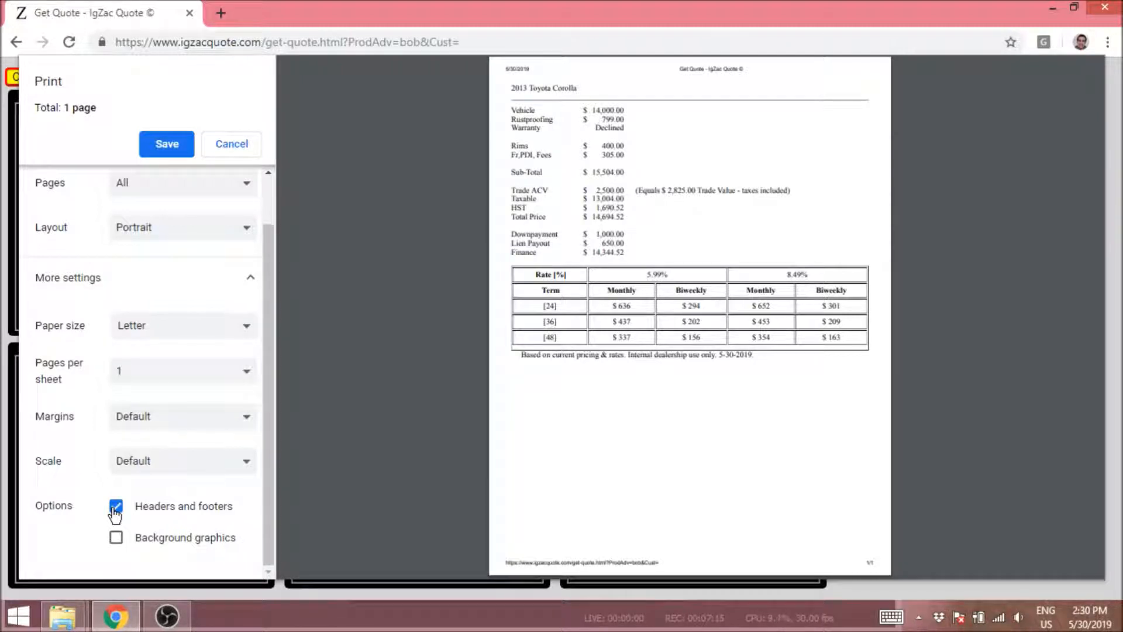
pyautogui.click(115, 508)
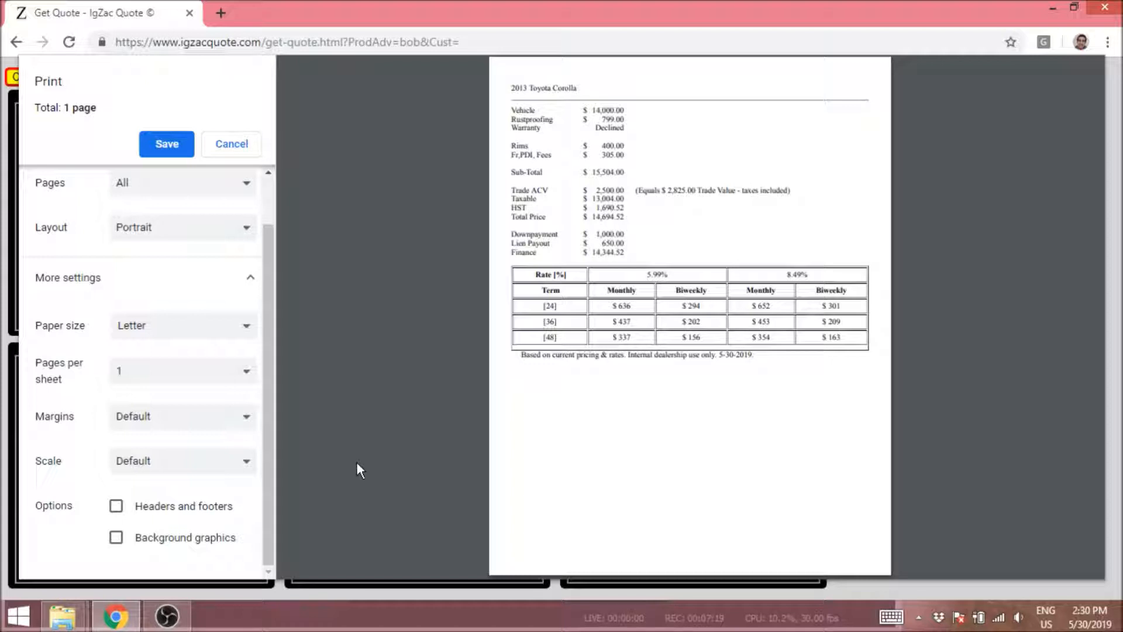
pyautogui.scroll(1, 149, 237)
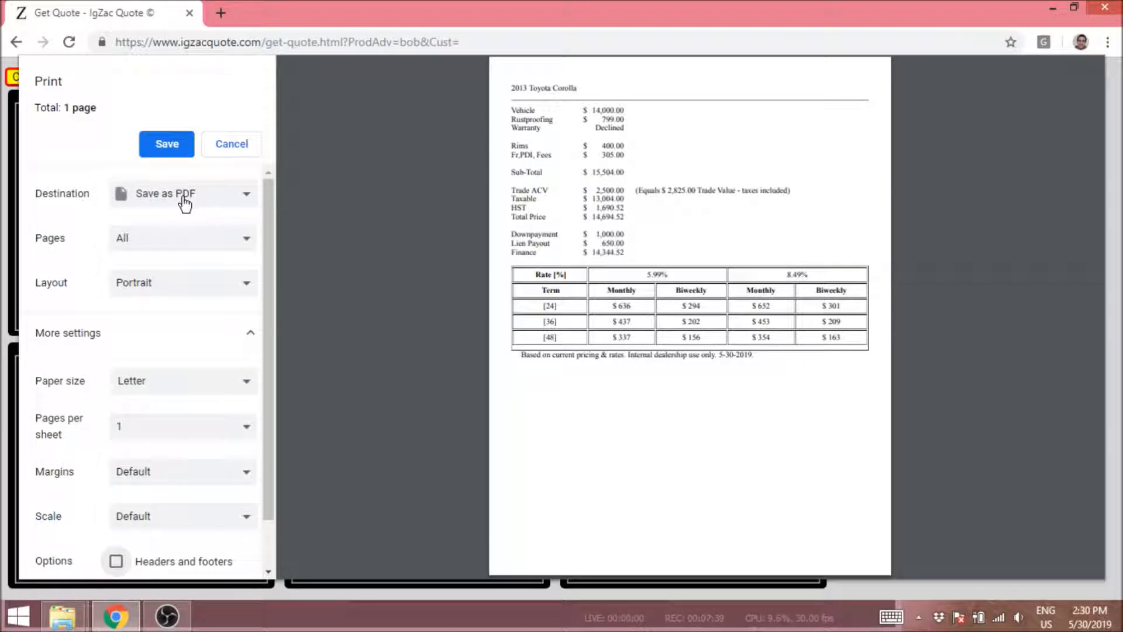
pyautogui.click(163, 148)
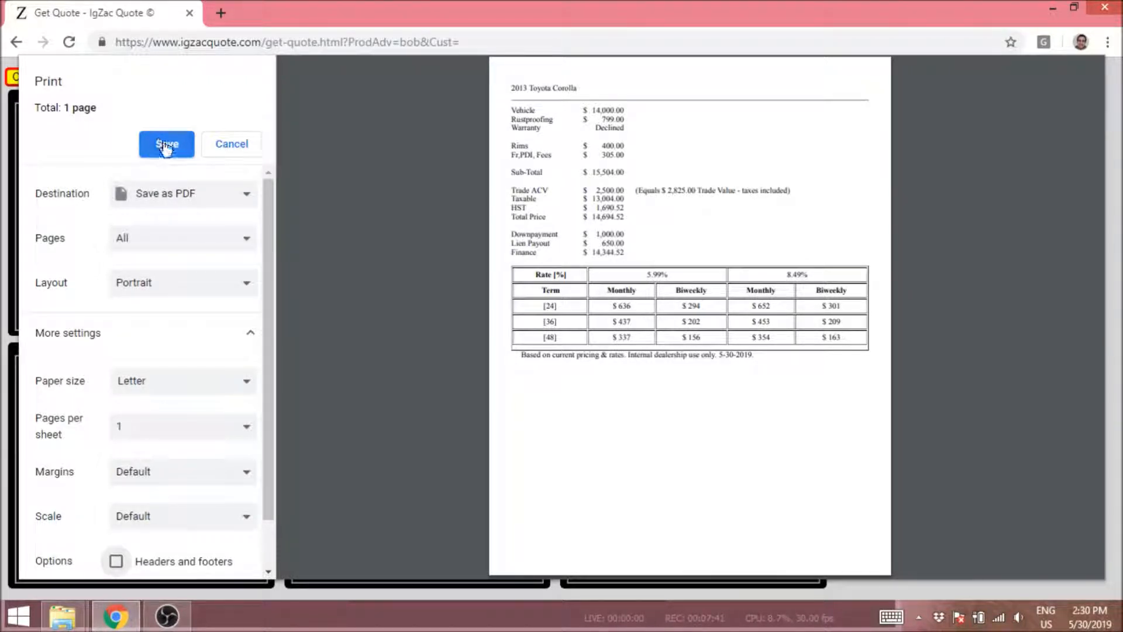